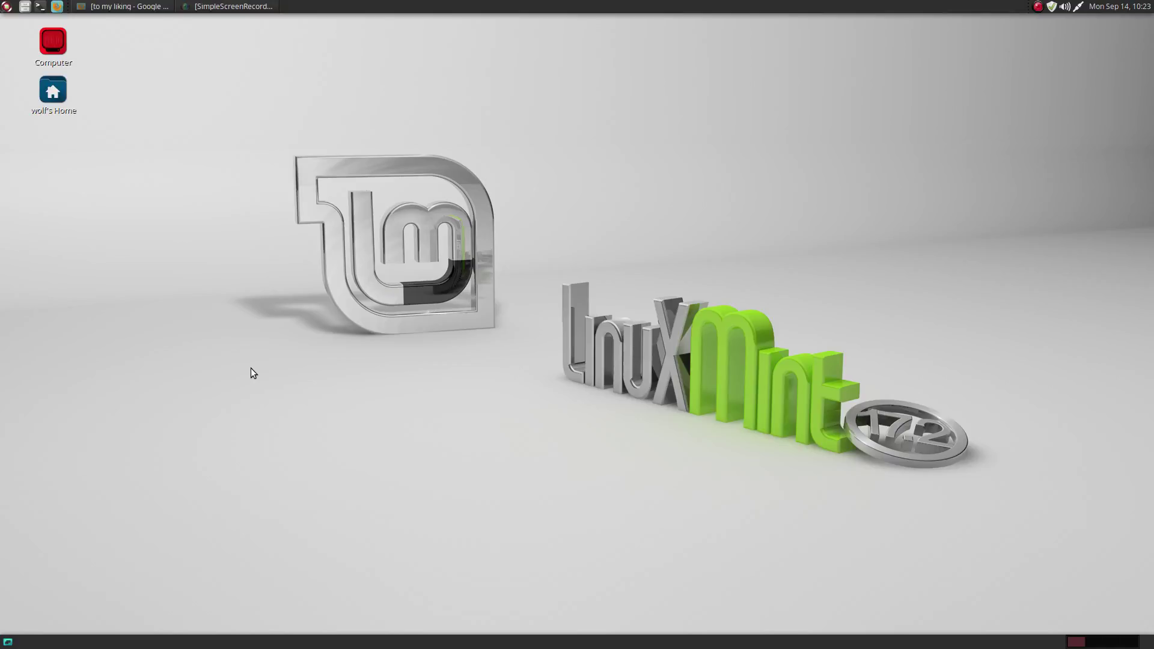
# - Open and close the application menu twice to look through it
pyautogui.click(8, 7)
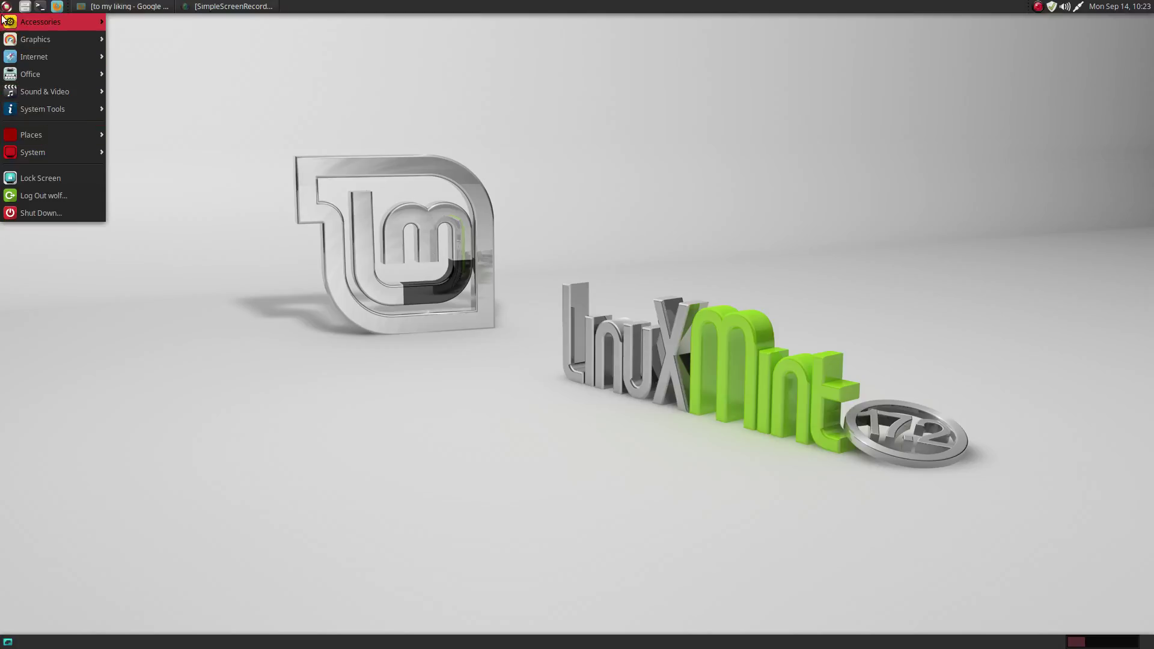
pyautogui.click(382, 132)
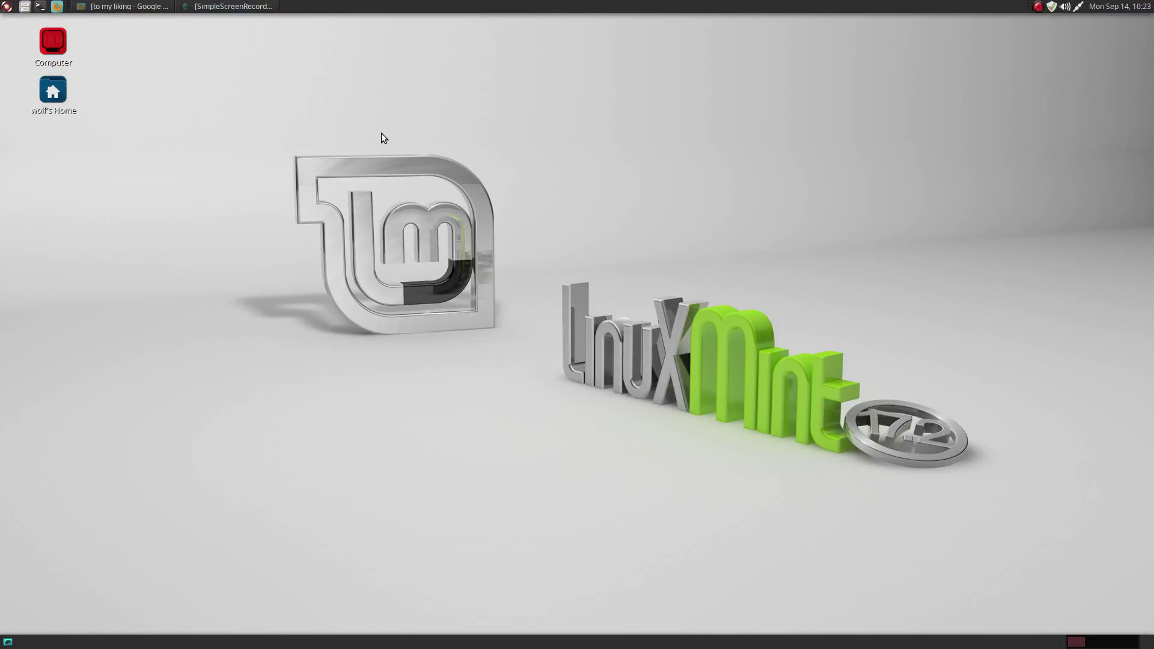
pyautogui.click(8, 8)
pyautogui.moveTo(31, 134)
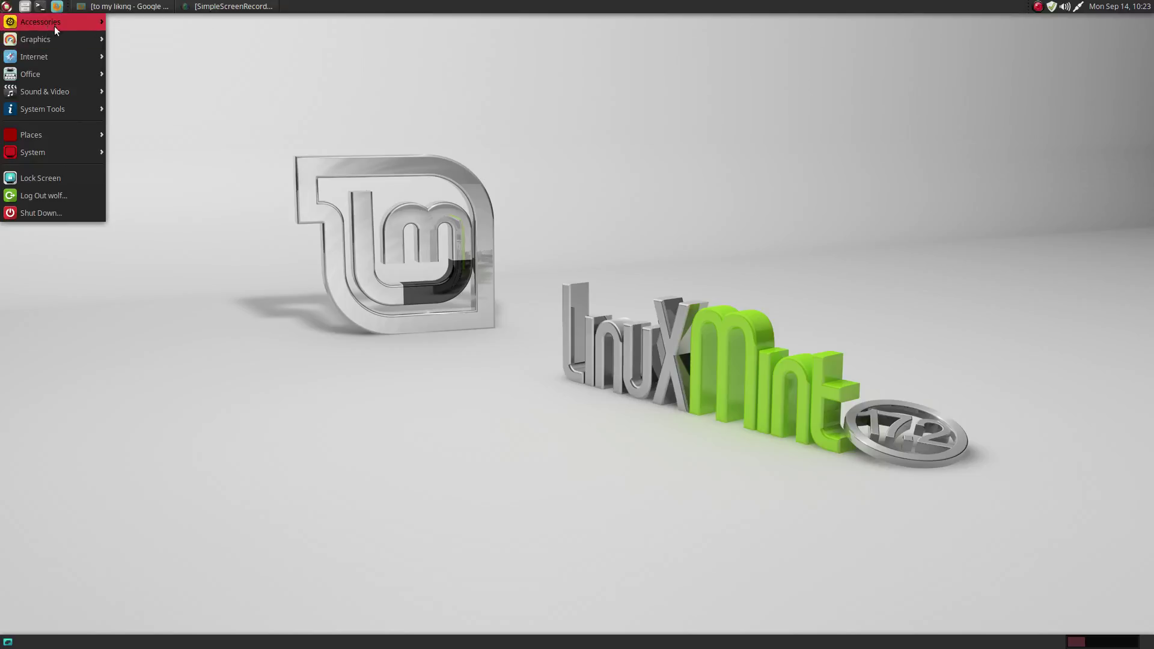
pyautogui.click(279, 64)
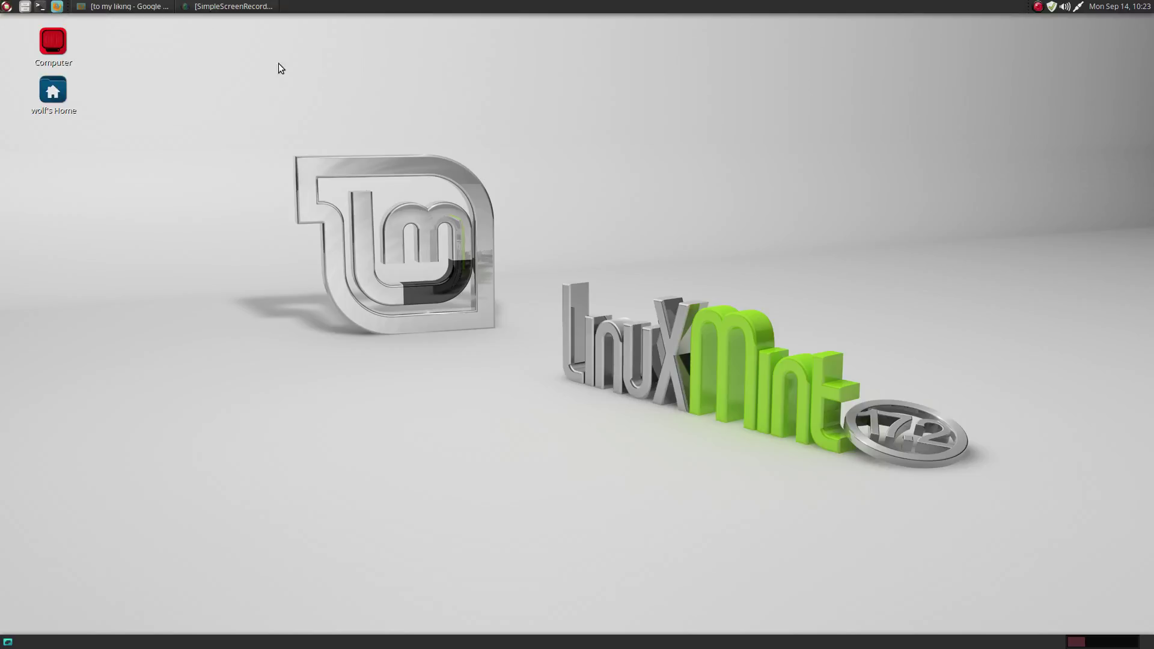
# - Browse the file system root in the file manager, close it, and recheck the application menu
pyautogui.click(27, 7)
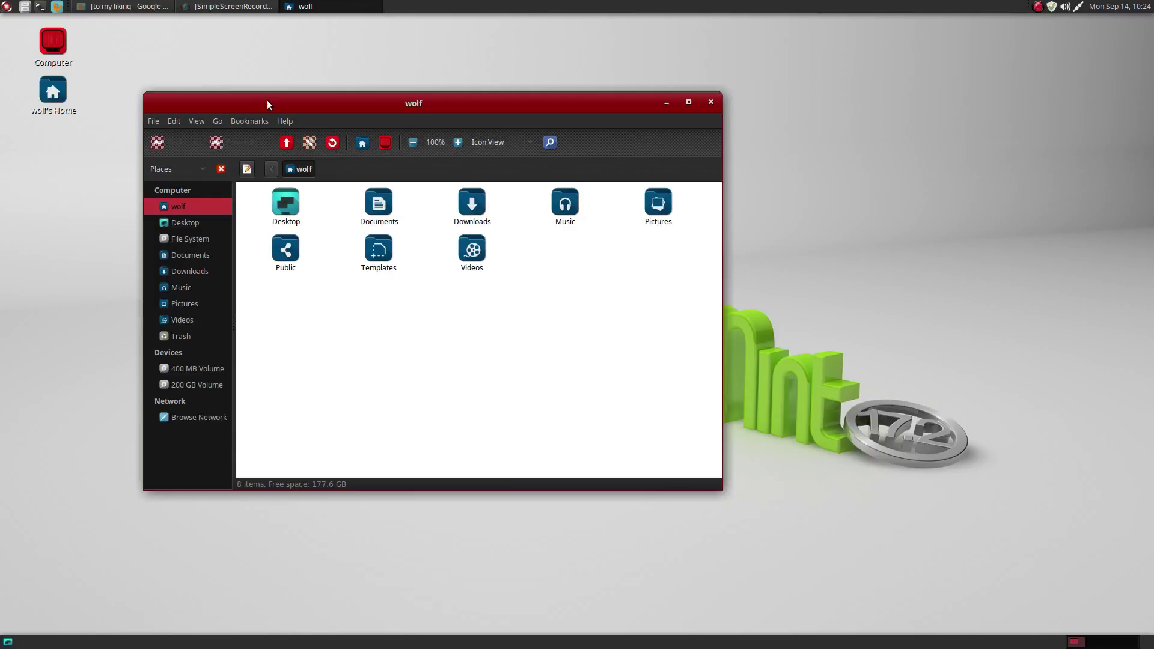
pyautogui.moveTo(267, 100); pyautogui.dragTo(265, 105)
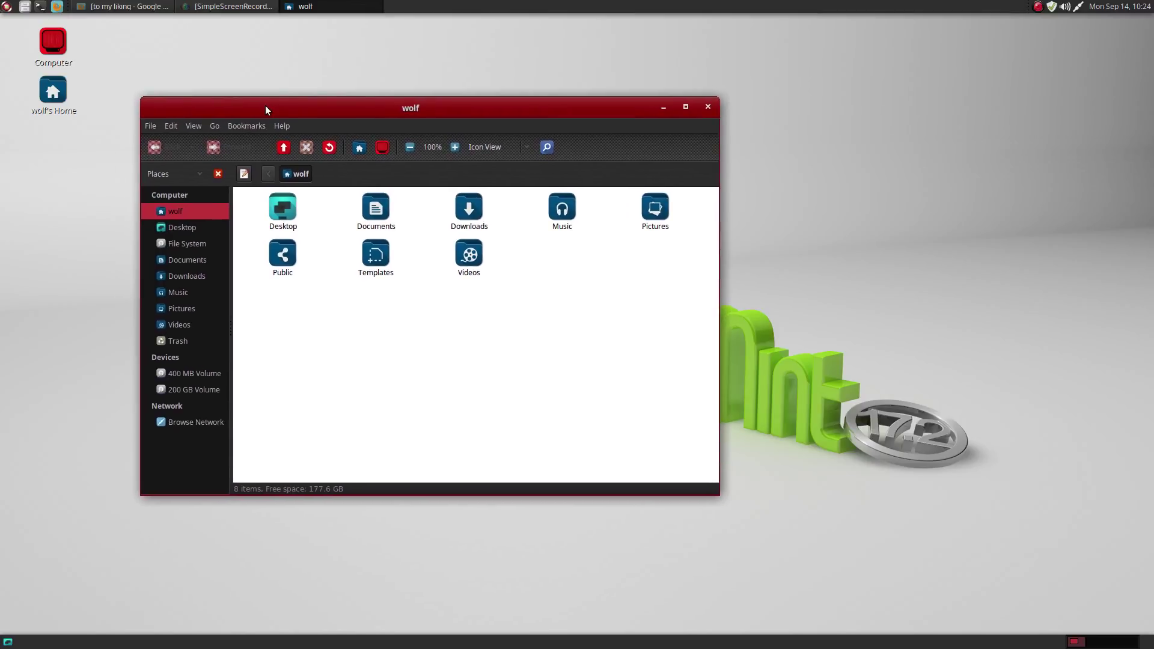
pyautogui.click(194, 242)
pyautogui.click(412, 270)
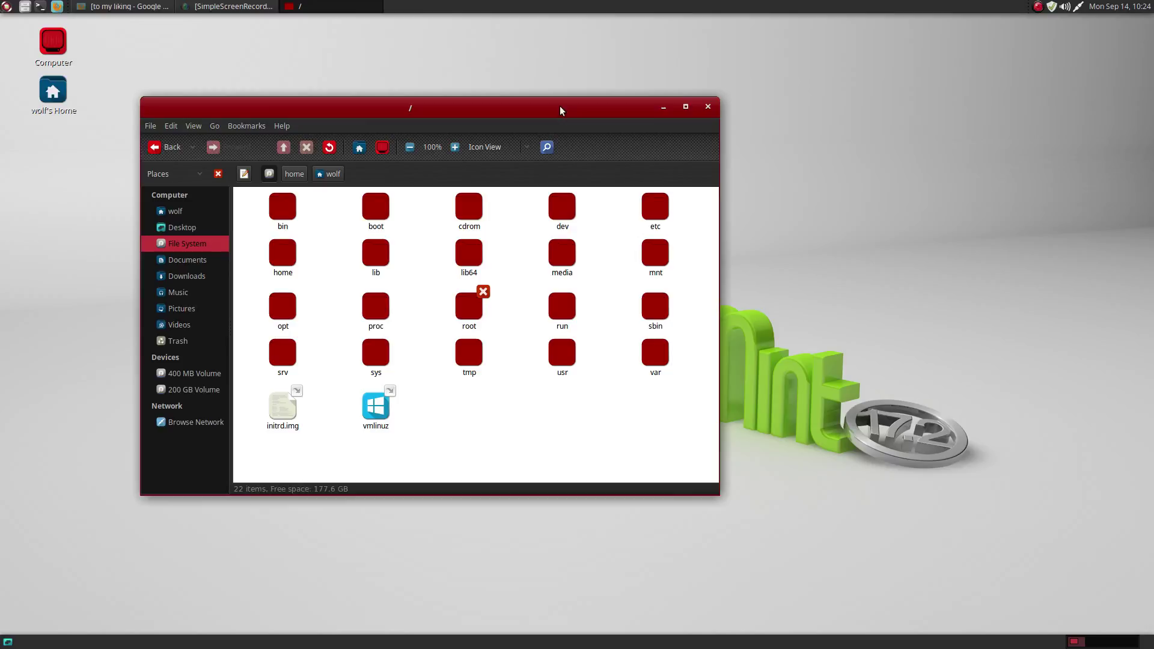
pyautogui.click(709, 107)
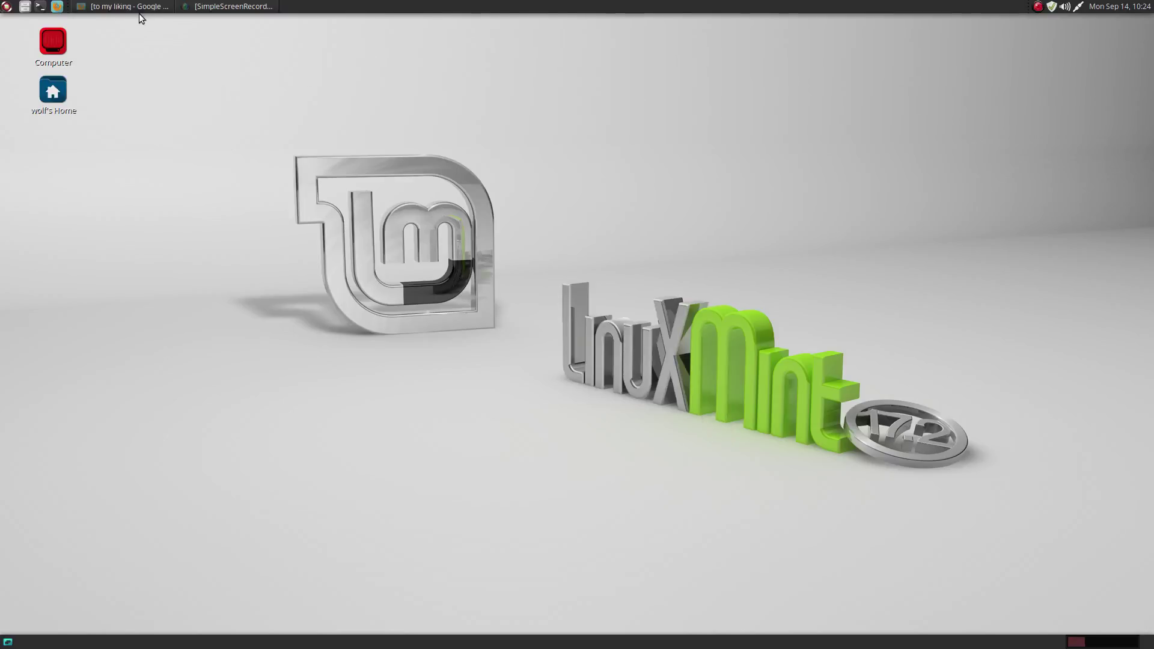
pyautogui.click(6, 7)
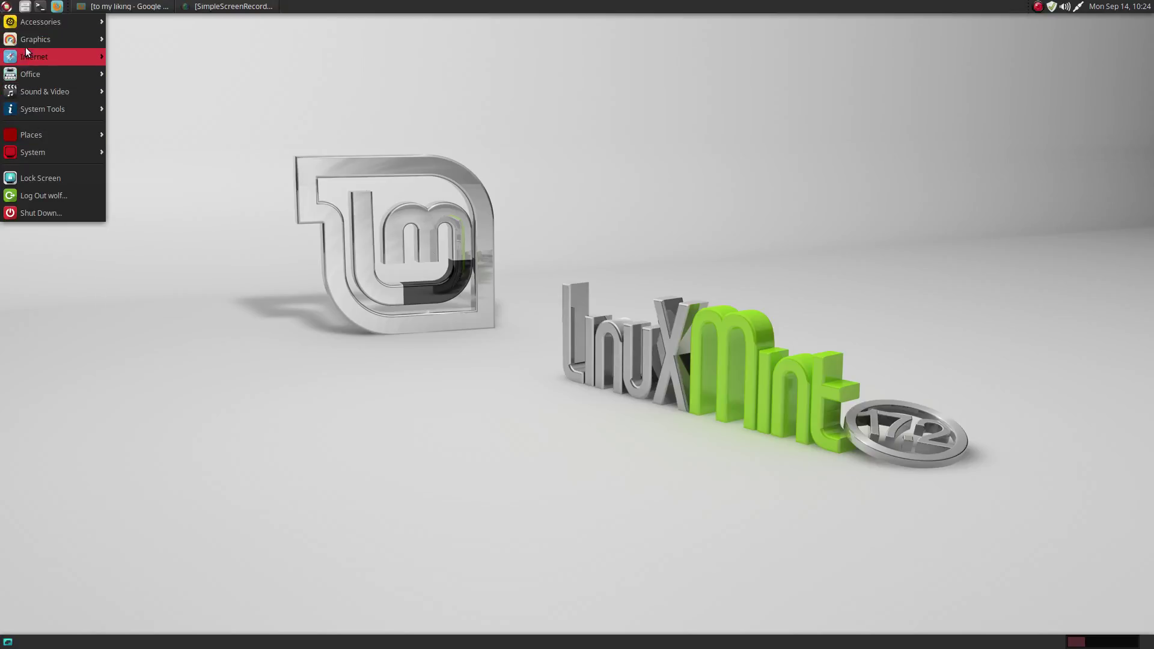
pyautogui.moveTo(37, 40)
pyautogui.click(340, 52)
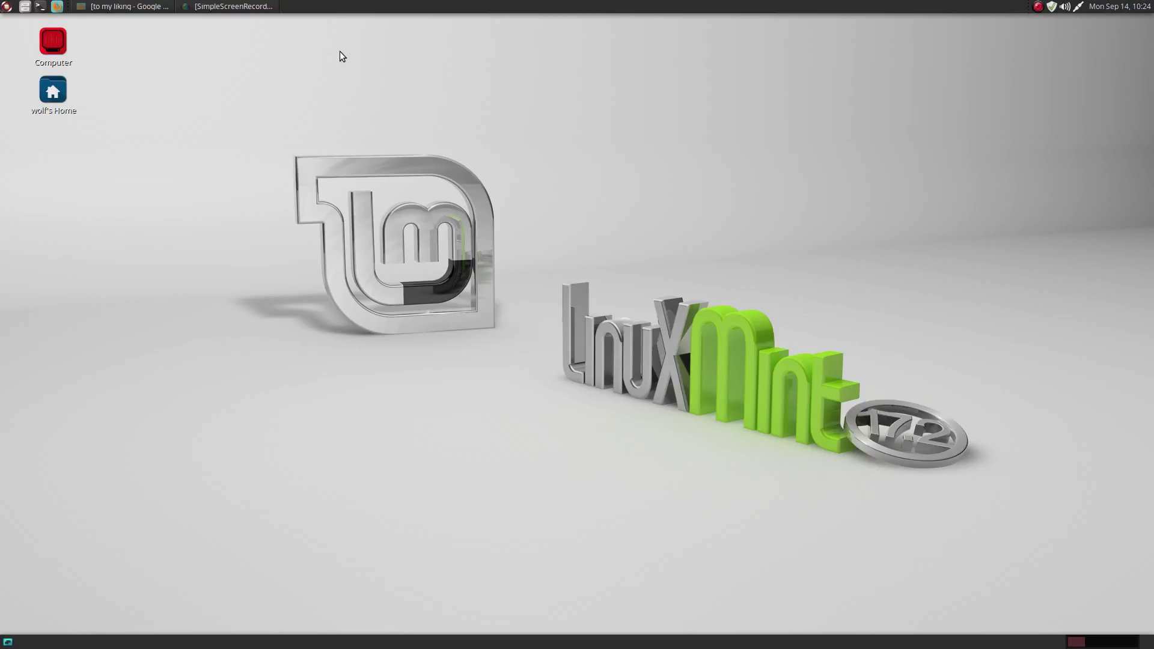
# - Add the Menu Bar applet through Add to Panel and browse its Applications menu
pyautogui.rightClick(335, 10)
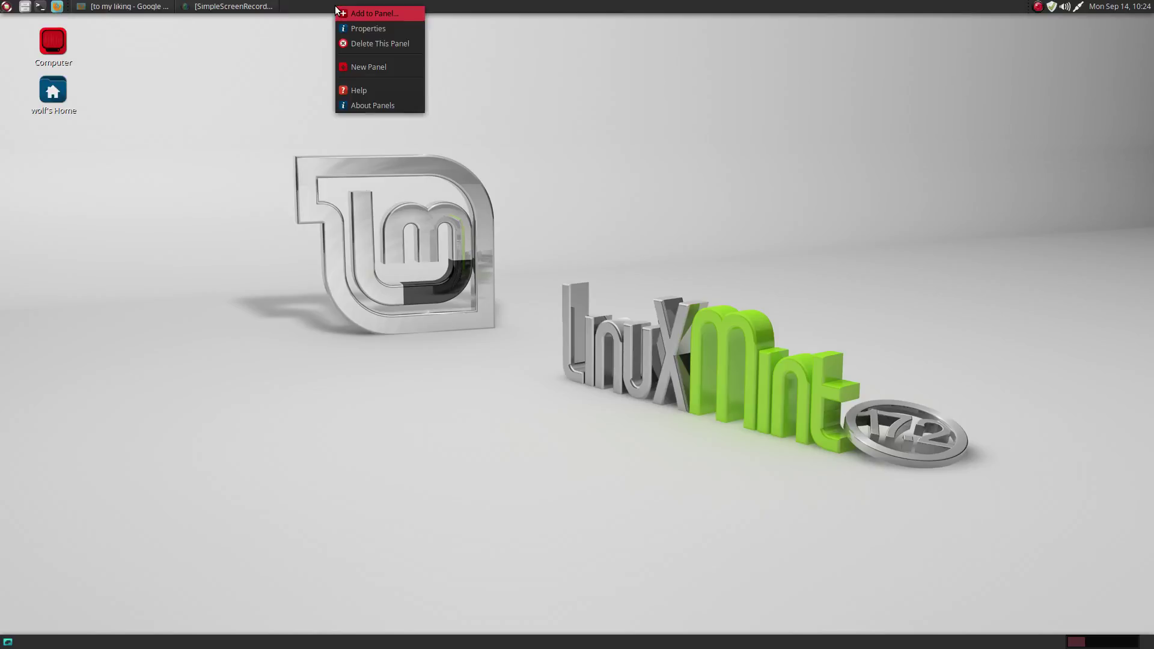
pyautogui.click(370, 15)
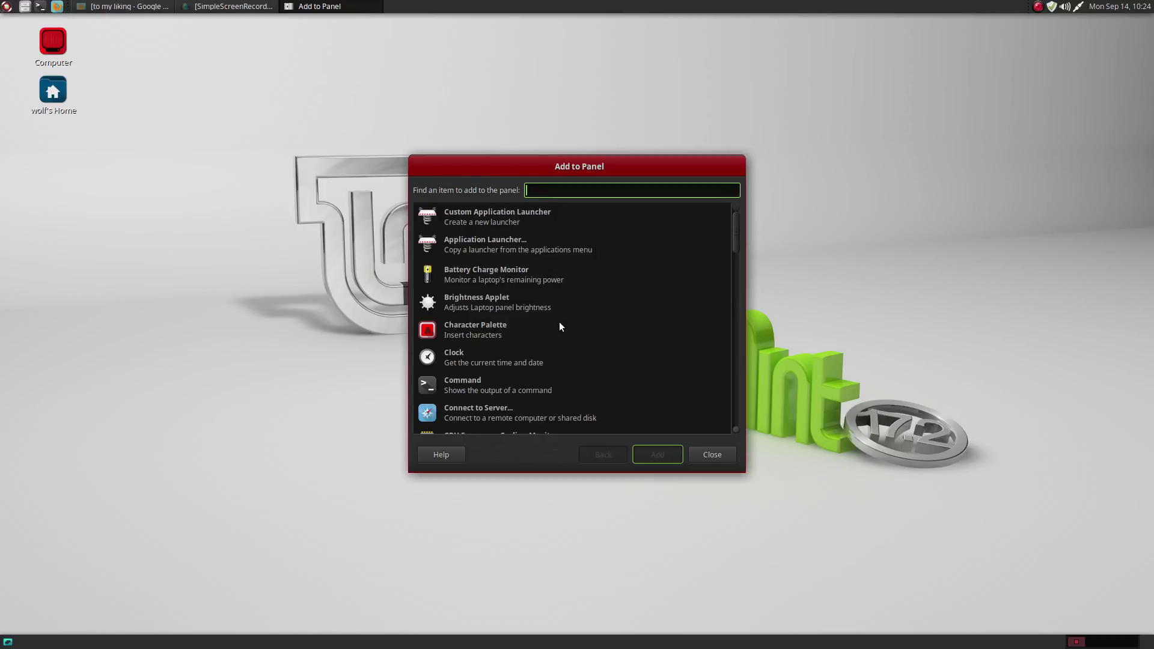
pyautogui.moveTo(505, 168); pyautogui.dragTo(434, 155)
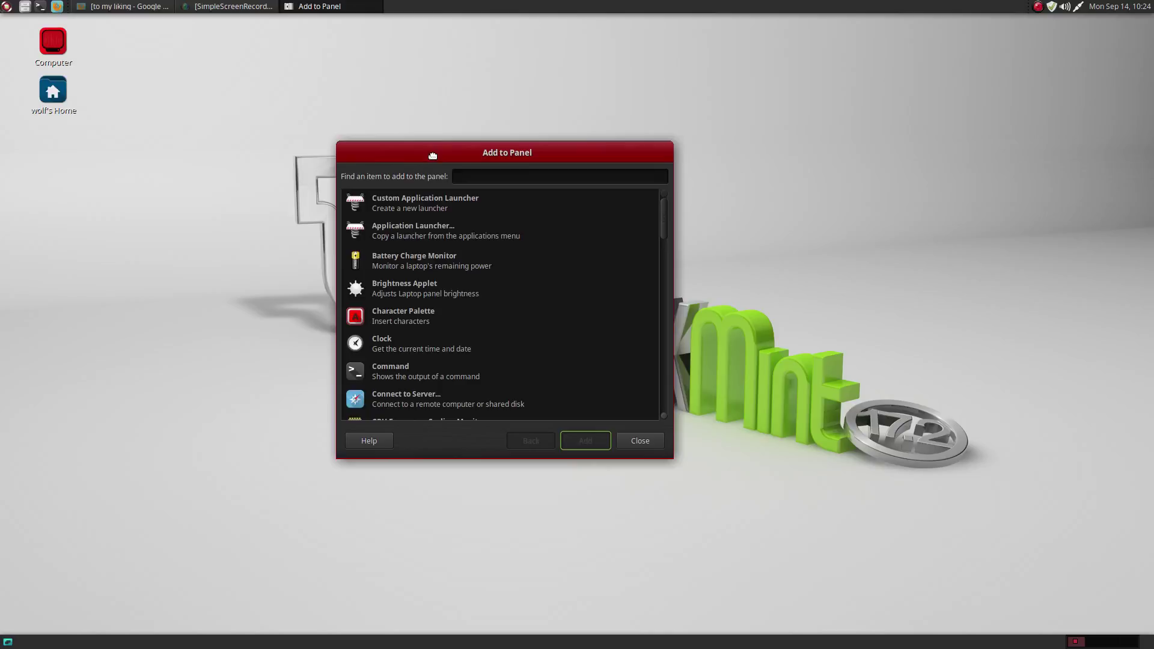
pyautogui.scroll(-3, 390, 296)
pyautogui.scroll(-3, 390, 294)
pyautogui.scroll(-2, 390, 294)
pyautogui.scroll(-2, 389, 294)
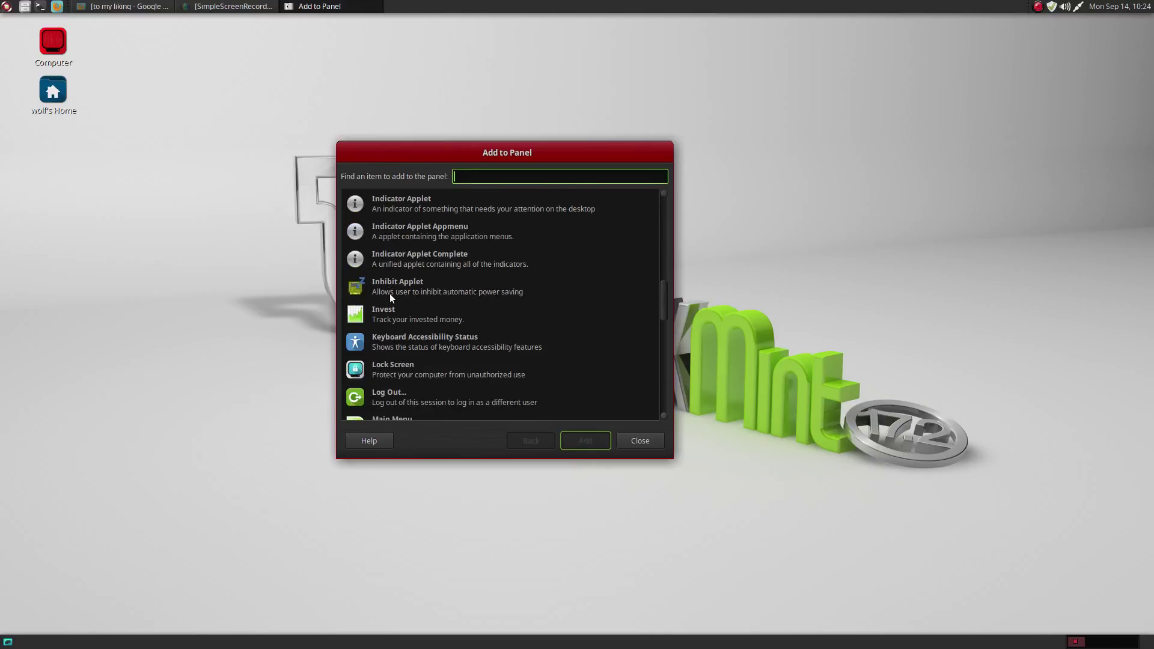
pyautogui.scroll(-3, 390, 294)
pyautogui.scroll(-2, 390, 293)
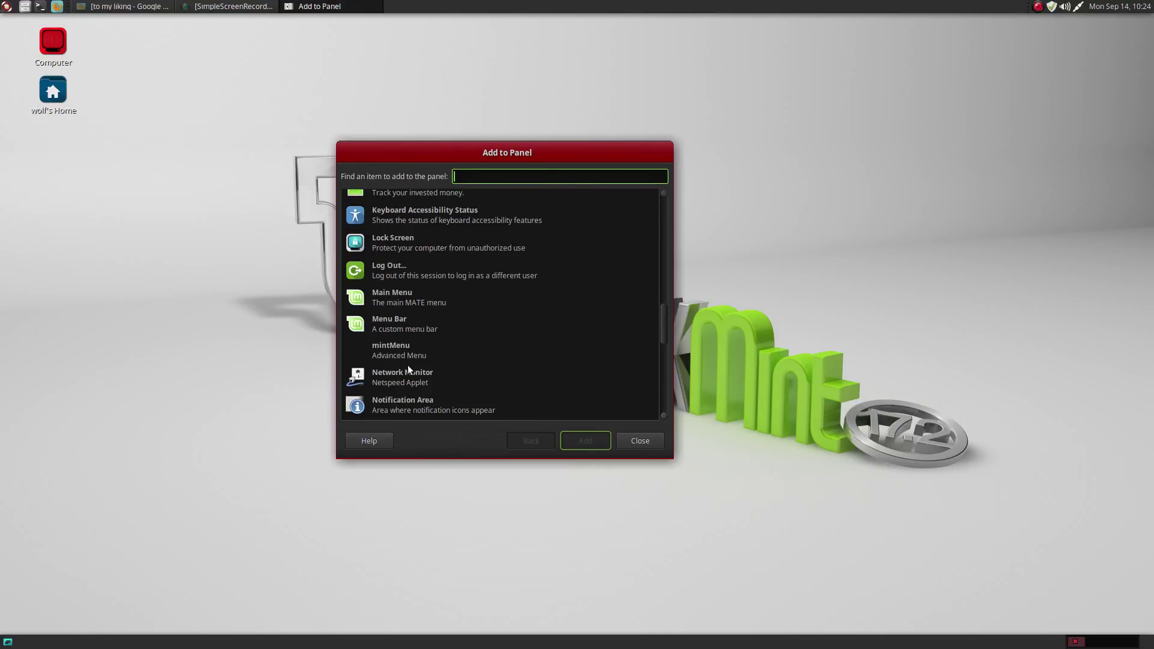
pyautogui.click(414, 318)
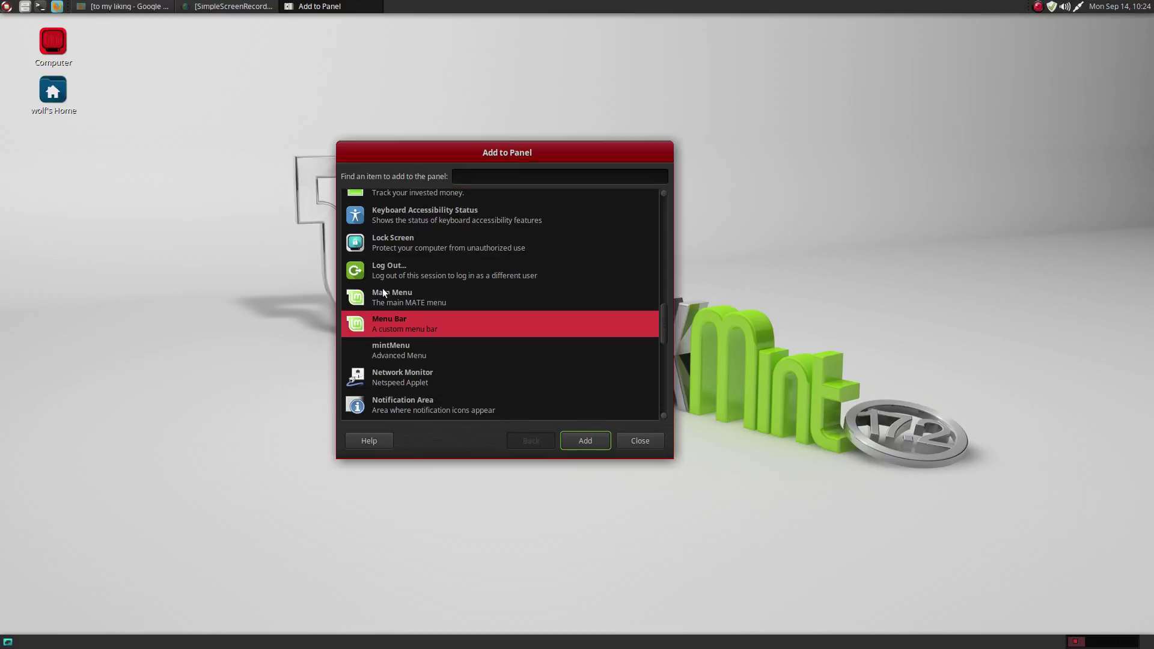
pyautogui.click(597, 439)
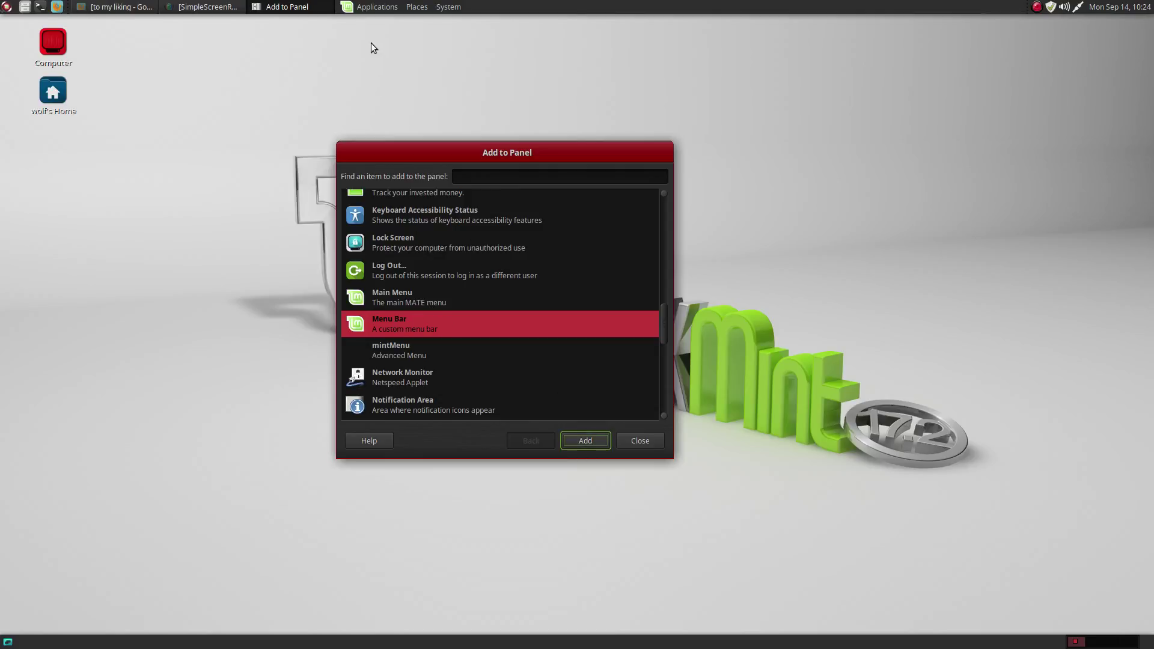
pyautogui.click(349, 11)
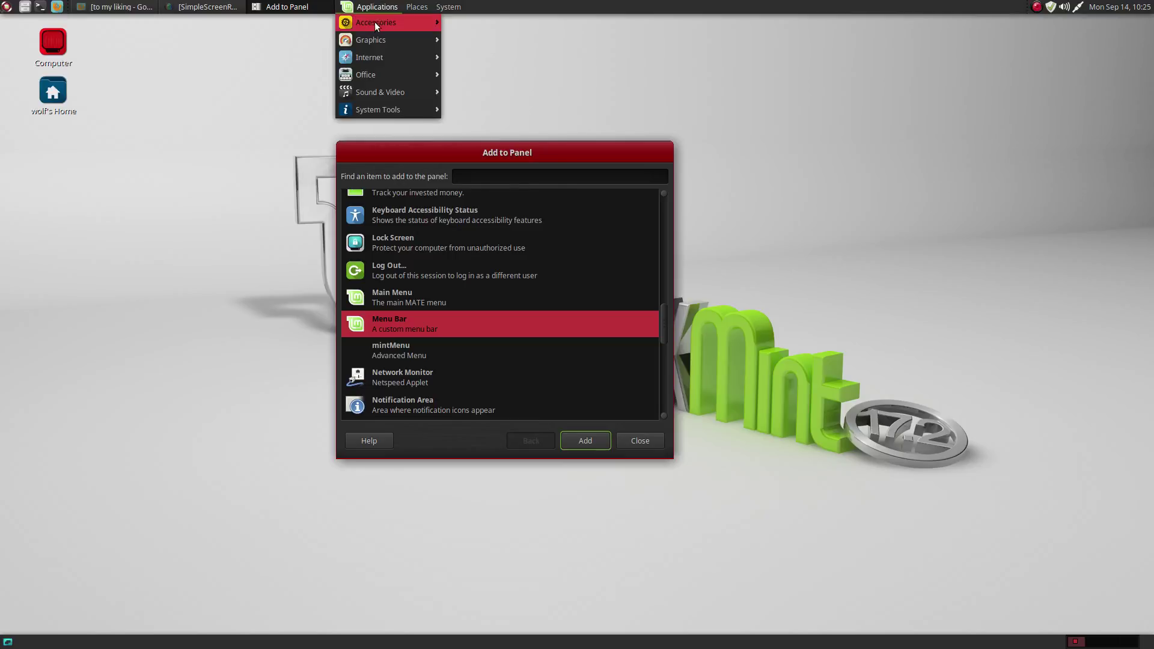
pyautogui.moveTo(376, 23)
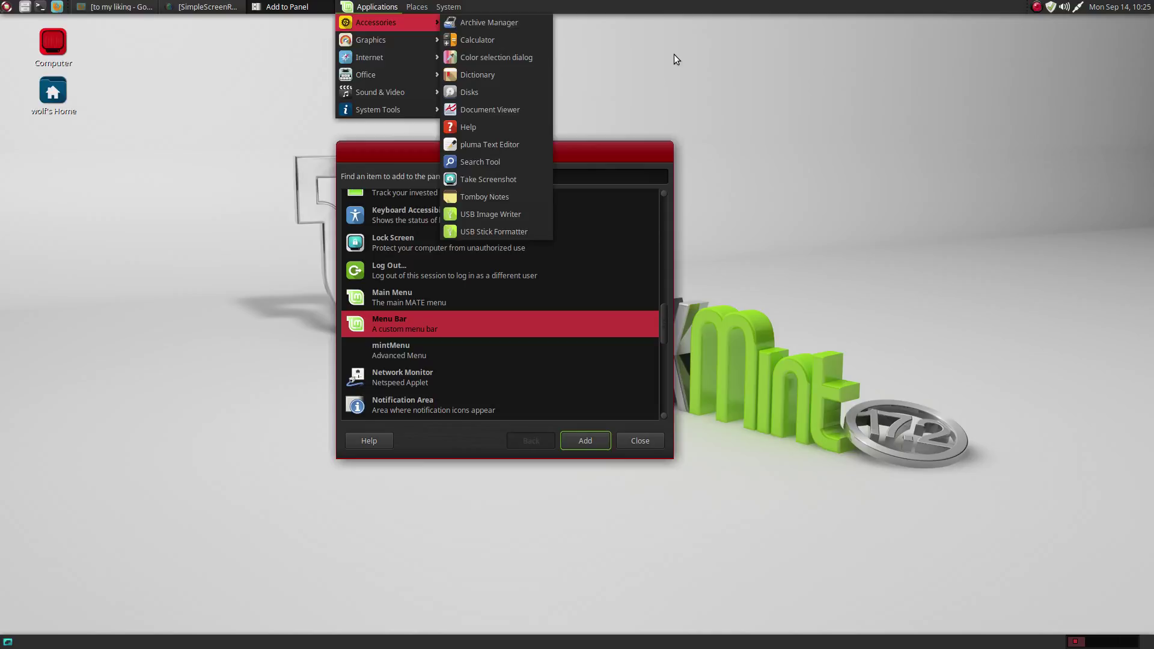
pyautogui.click(674, 54)
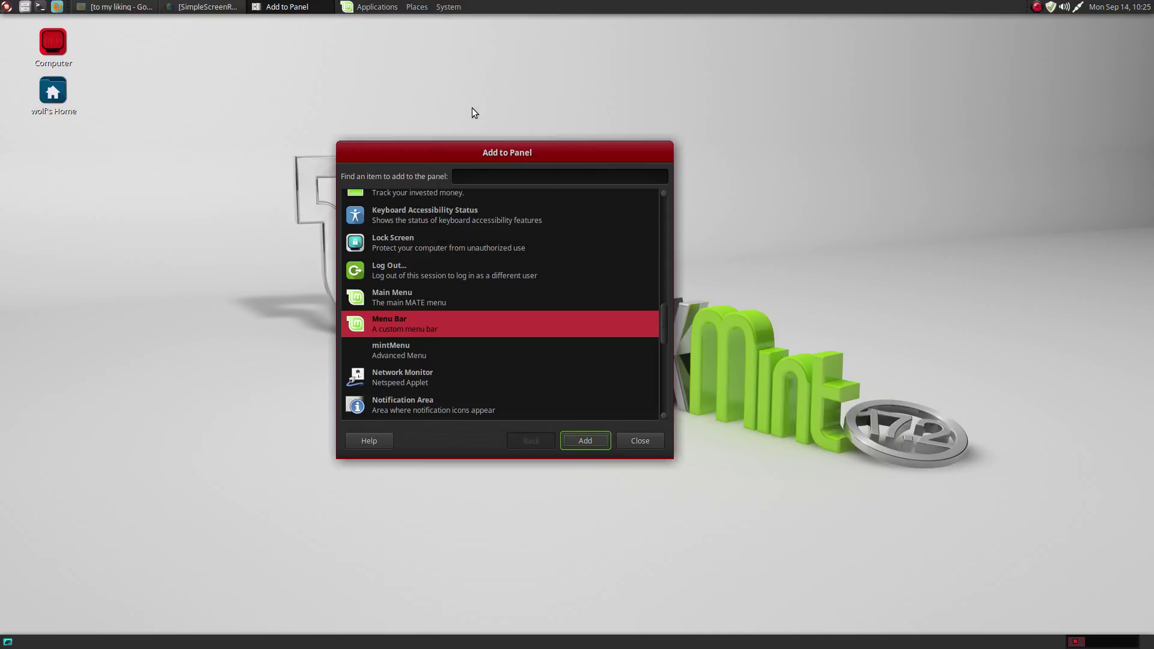
# - Add the Main Menu applet and preview its menu, then add the mintMenu applet
pyautogui.click(394, 303)
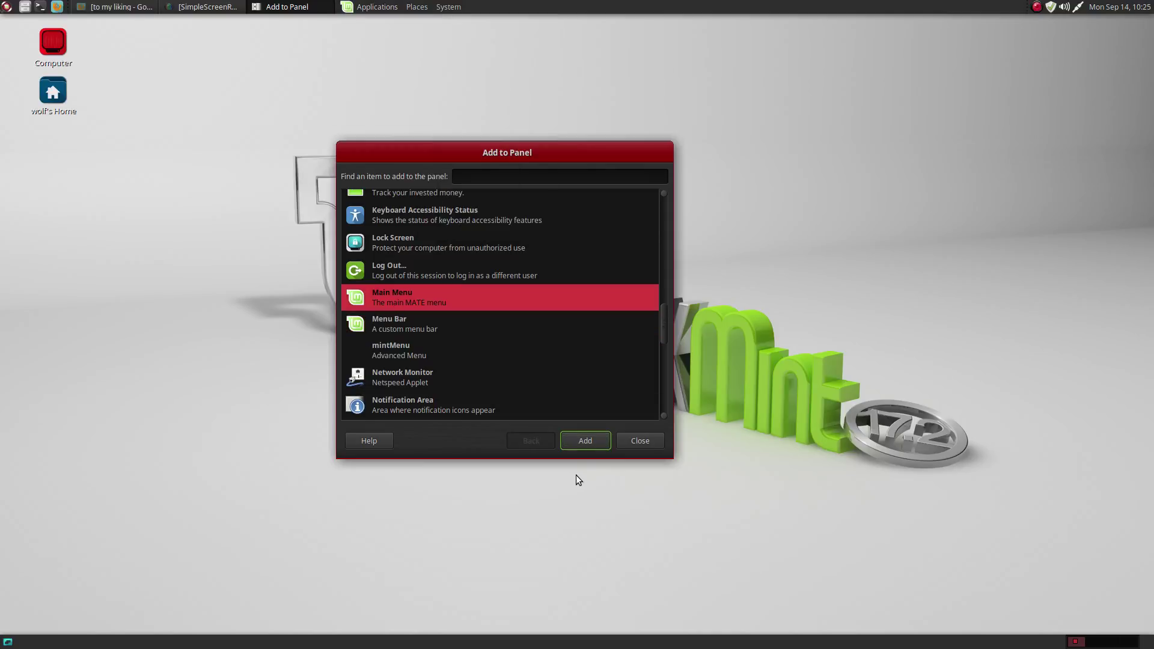
pyautogui.click(586, 441)
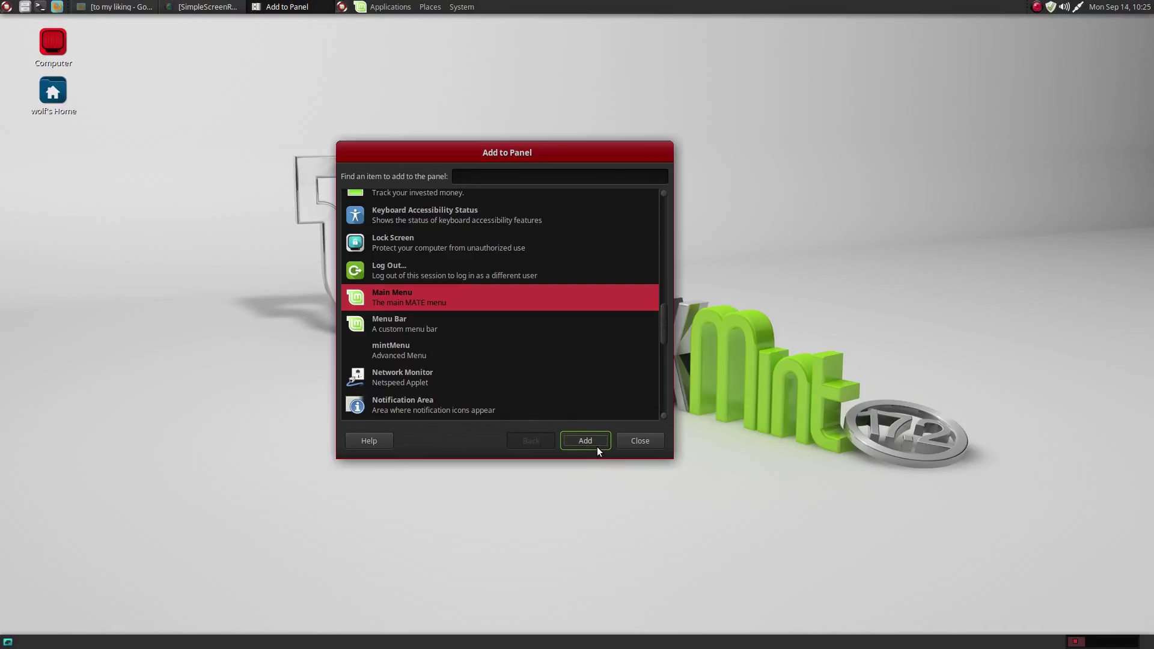
pyautogui.click(343, 8)
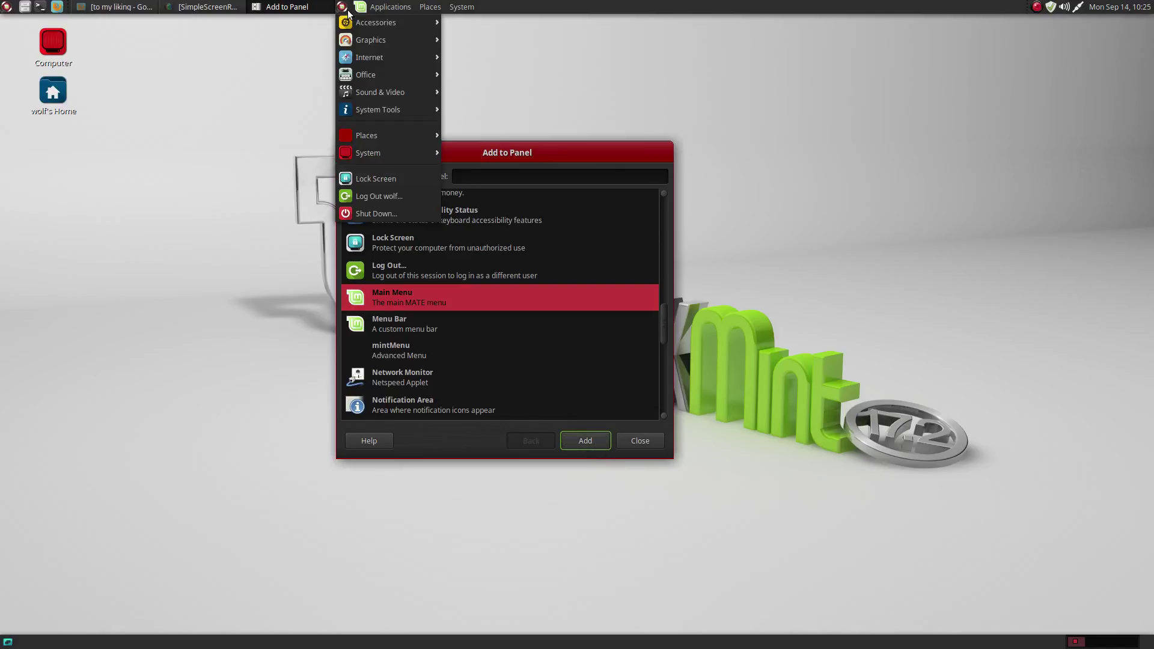
pyautogui.click(490, 55)
pyautogui.click(399, 352)
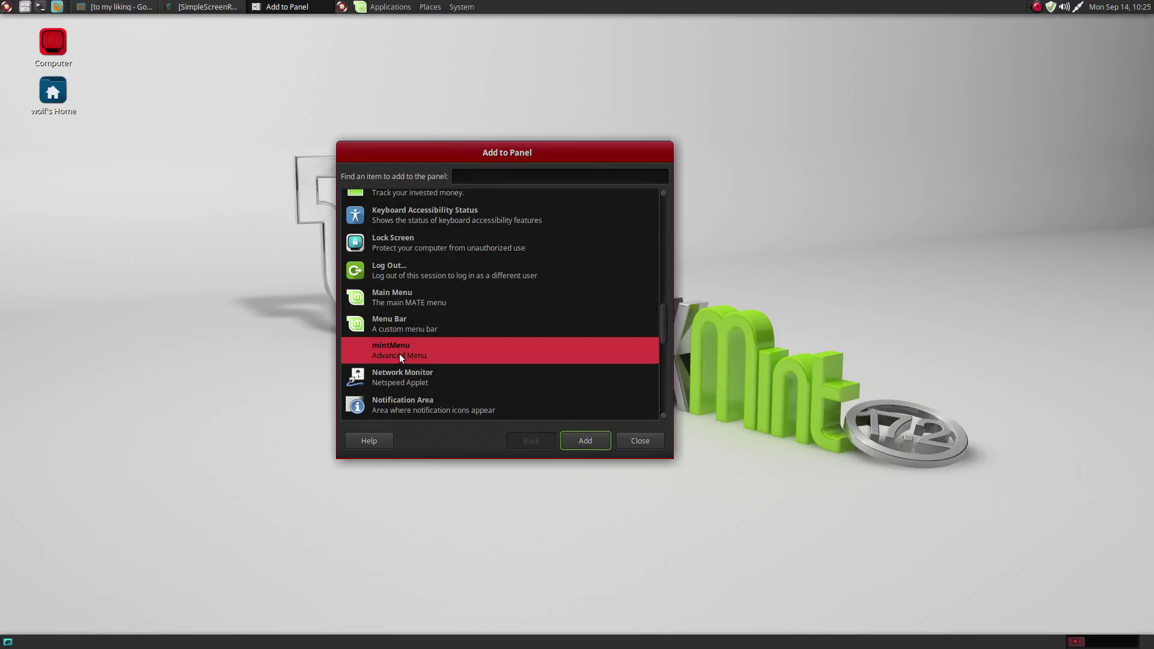
pyautogui.click(576, 440)
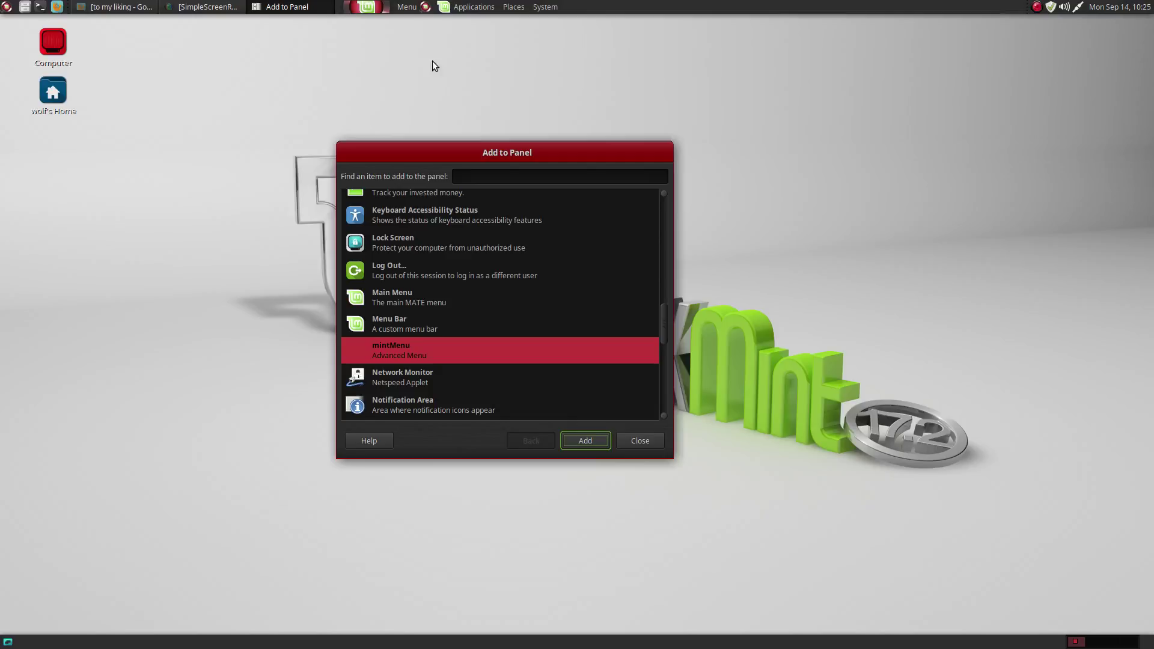
# - Preview mintMenu, then remove the mintMenu and Main Menu applets from the panel
pyautogui.click(367, 8)
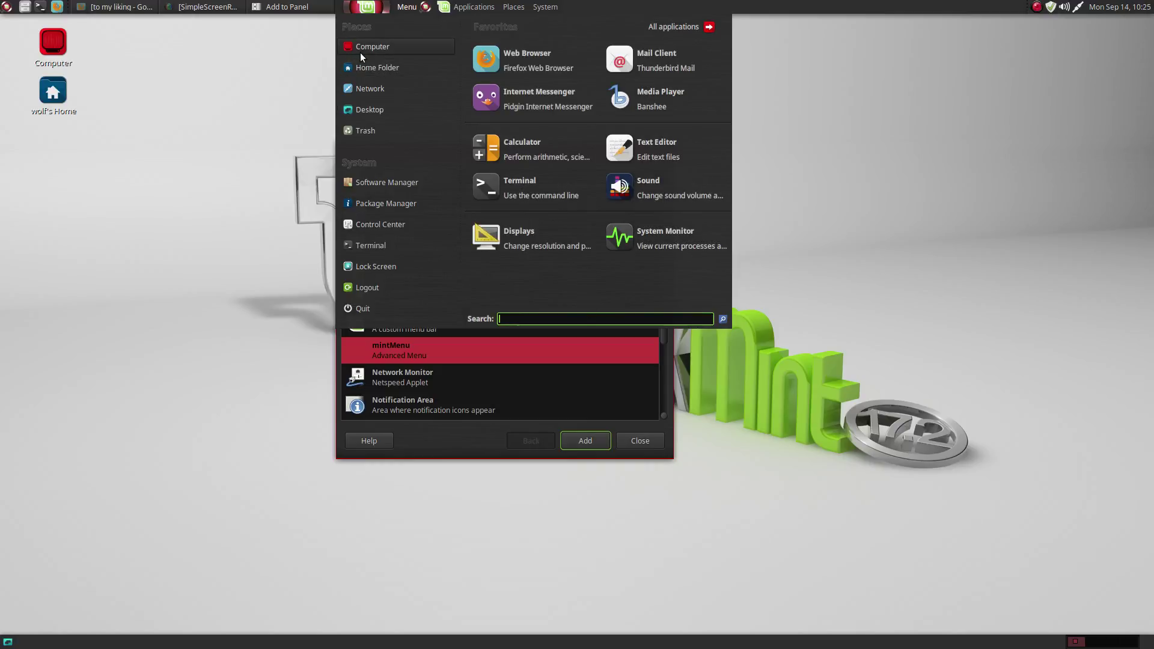
pyautogui.click(820, 54)
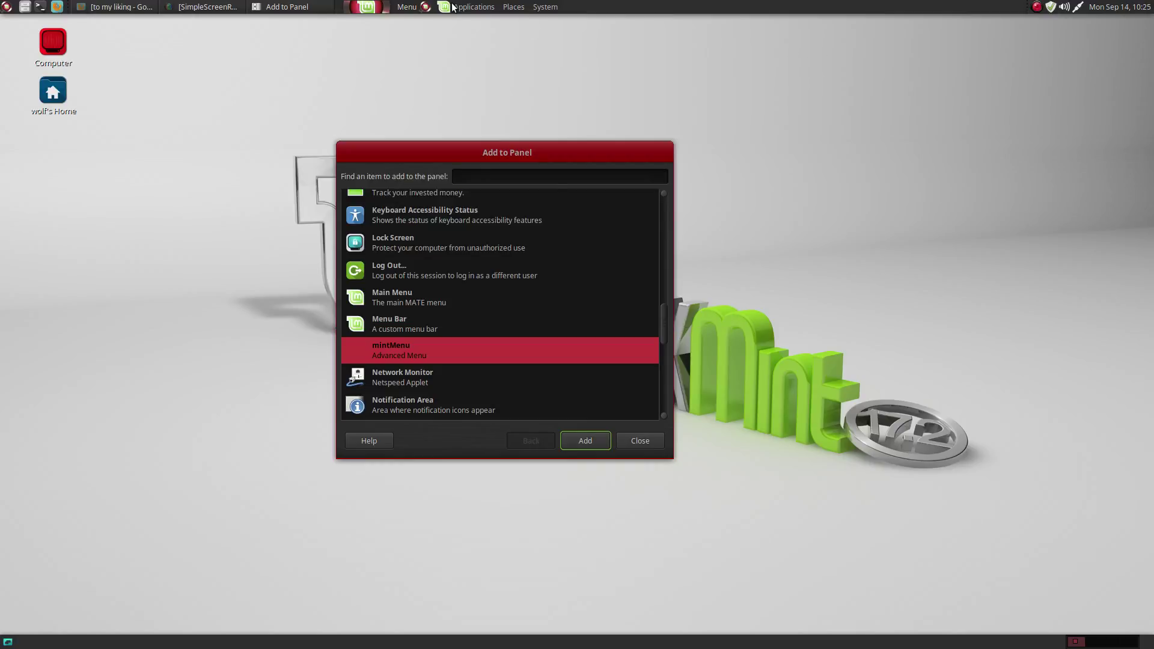
pyautogui.rightClick(364, 7)
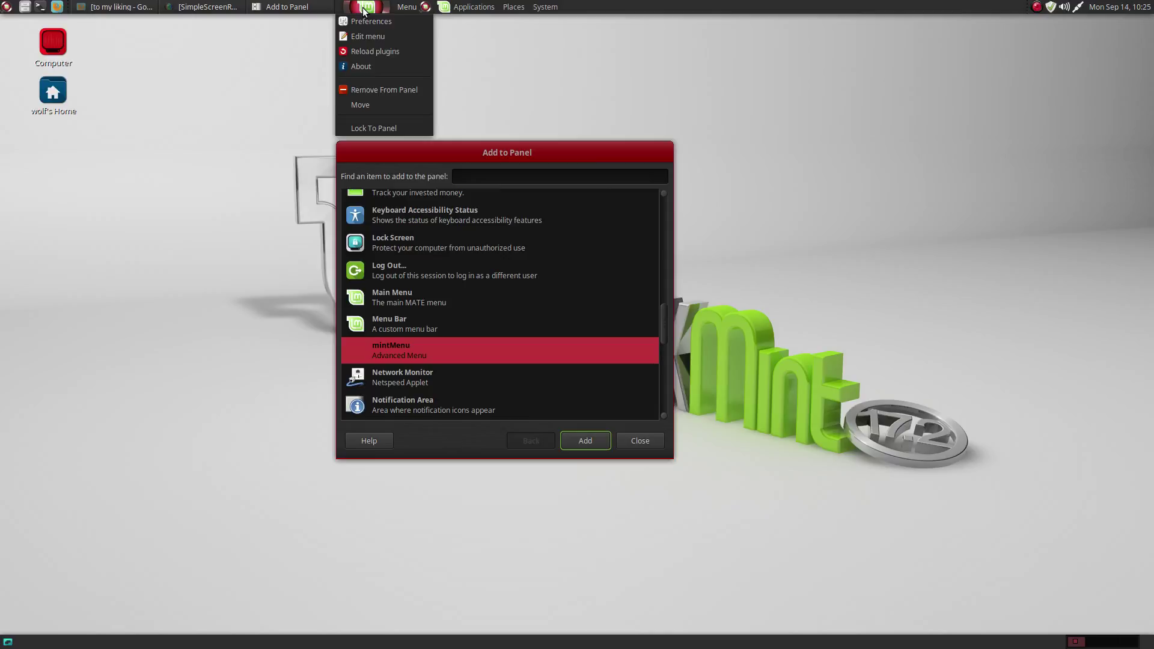
pyautogui.click(358, 90)
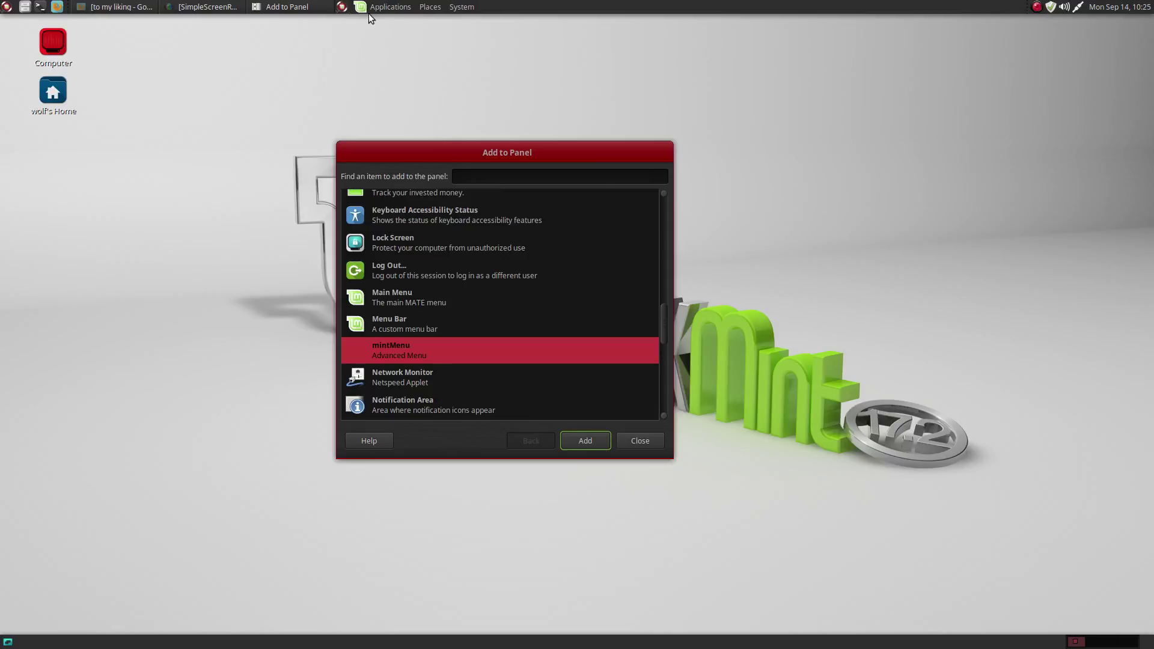
pyautogui.rightClick(345, 9)
pyautogui.click(362, 61)
pyautogui.click(365, 8)
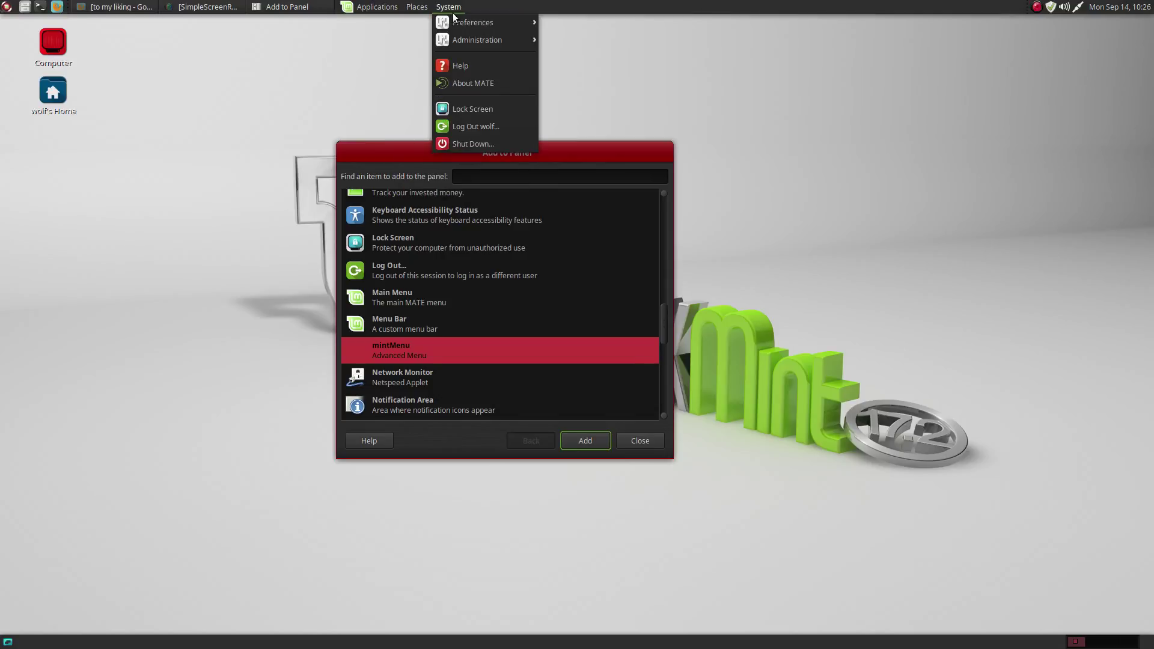
pyautogui.moveTo(462, 6)
pyautogui.click(355, 94)
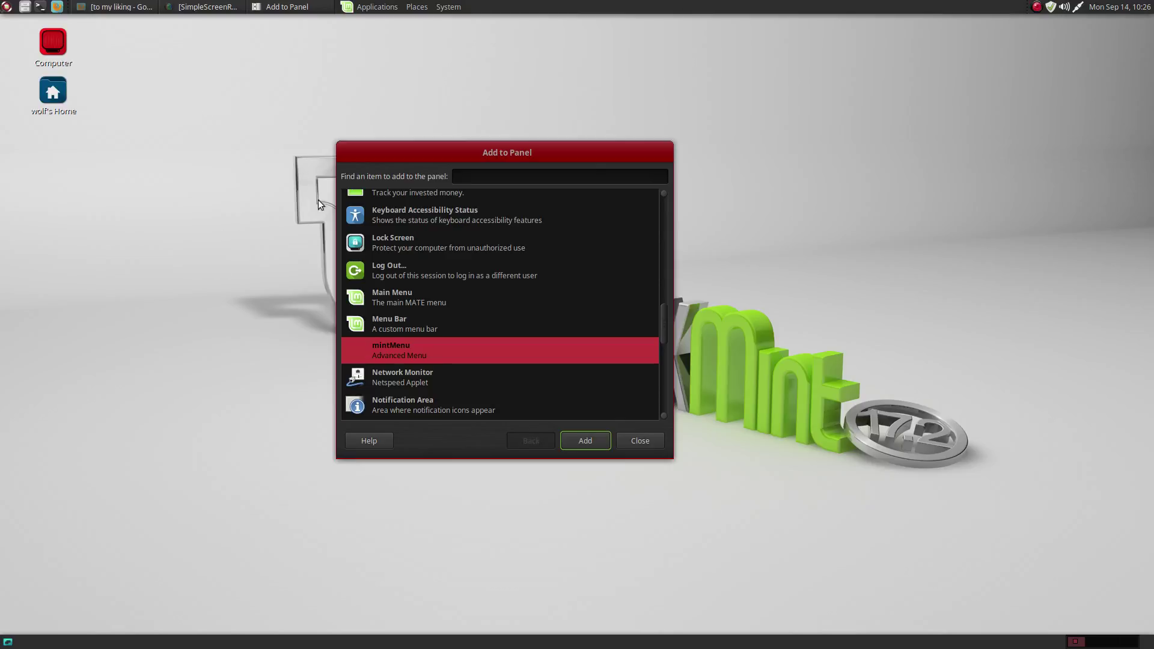
pyautogui.moveTo(452, 154); pyautogui.dragTo(401, 131)
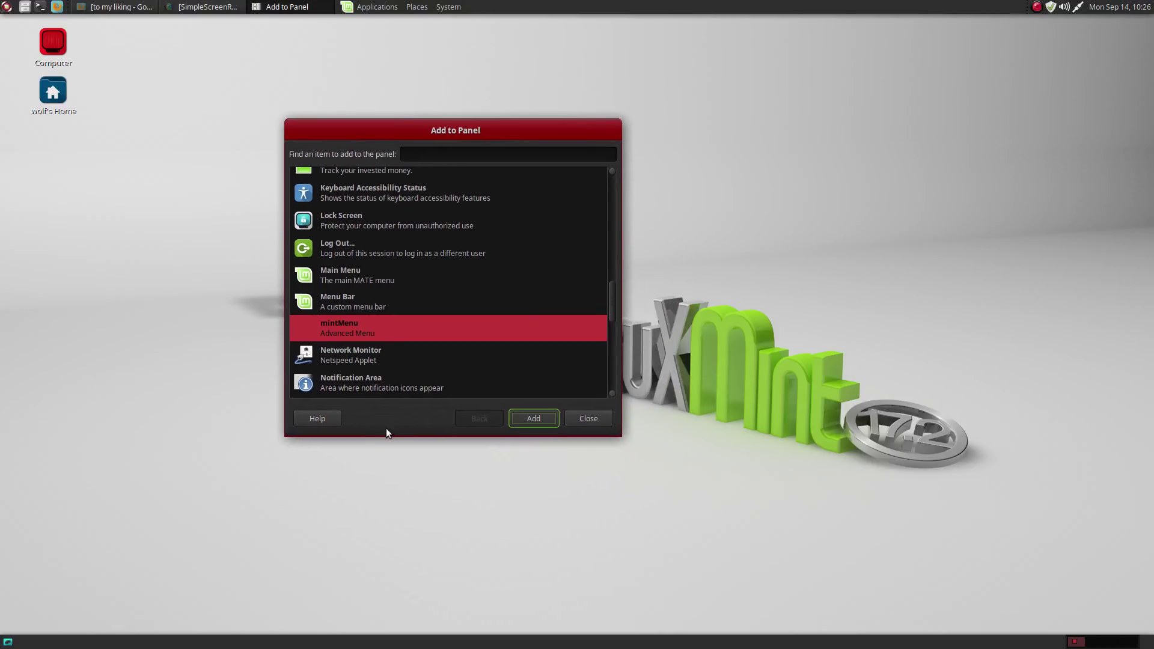